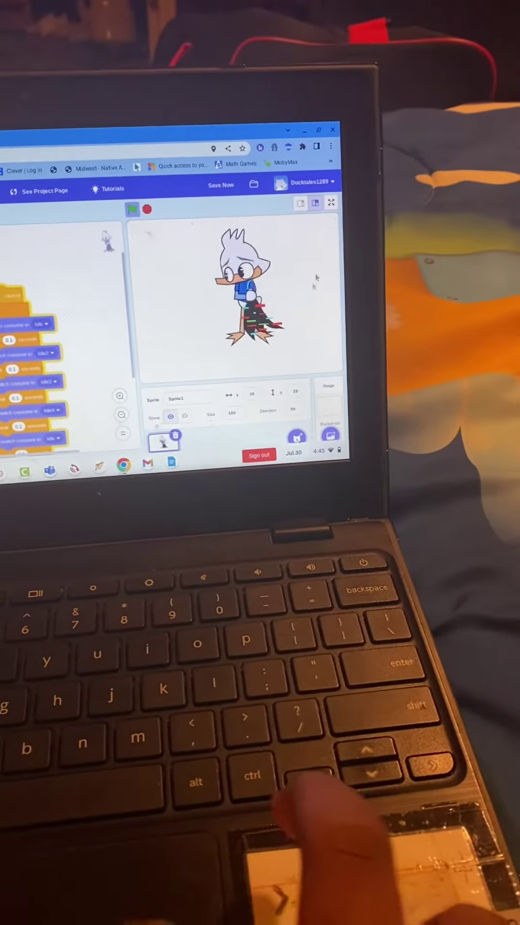
Step: Switch Dewey Duck's sprite to the Costumes editor while his idle animation plays
{"action": "key", "text": "Left"}
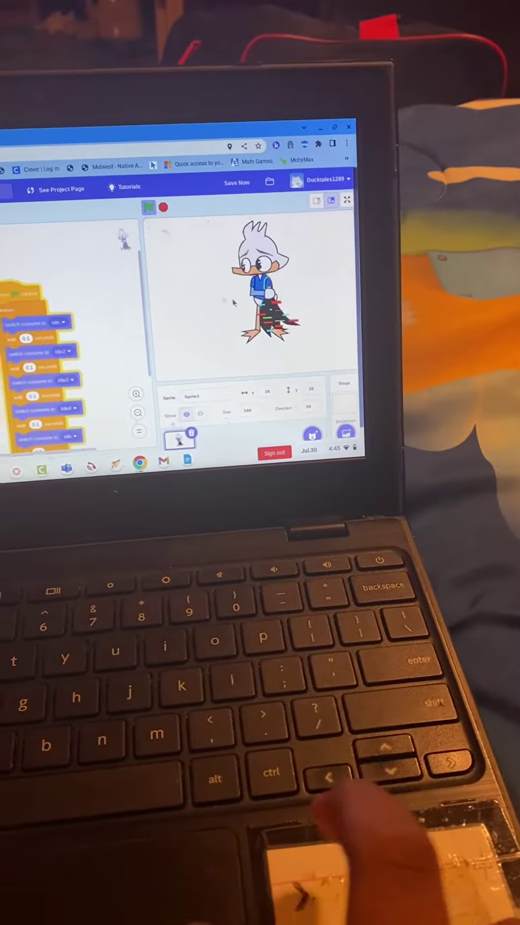
{"action": "key", "text": "Left"}
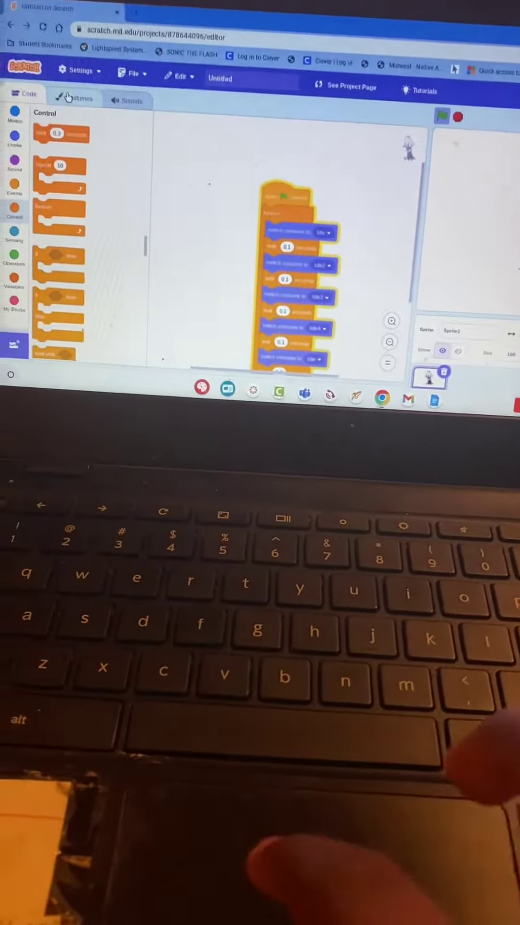
{"action": "left_click", "coordinate": [44, 80]}
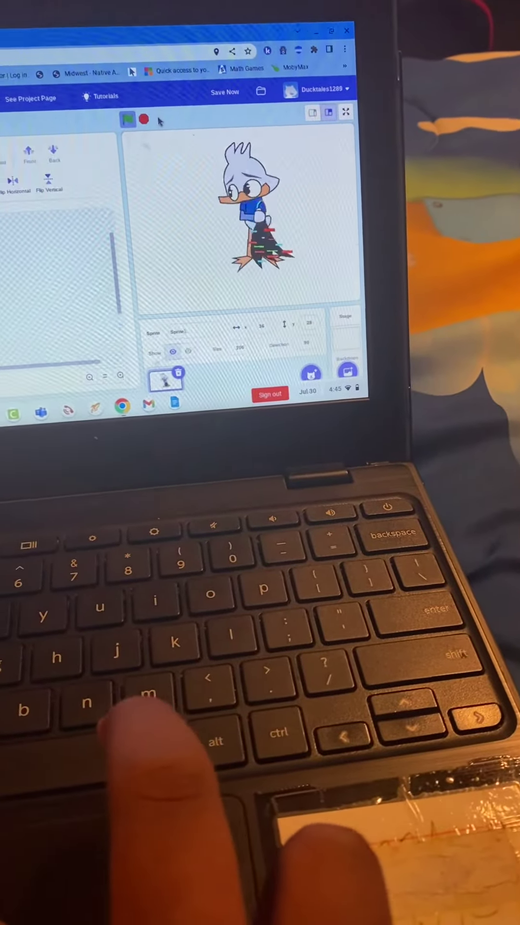
Step: Halt the duck's running idle animation with the red stop button
{"action": "left_click", "coordinate": [86, 96]}
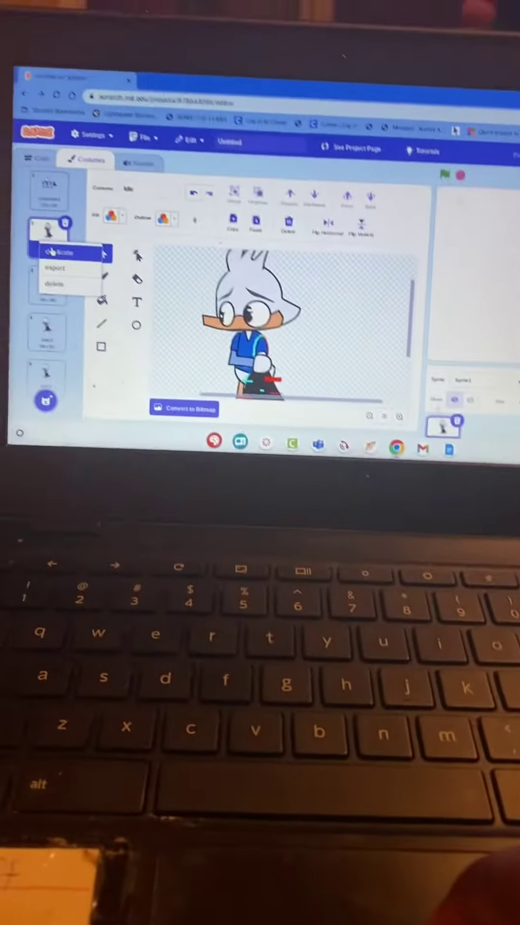
Step: Duplicate the second idle costume, then try moving the duck's head and undo it
{"action": "left_click", "coordinate": [51, 252]}
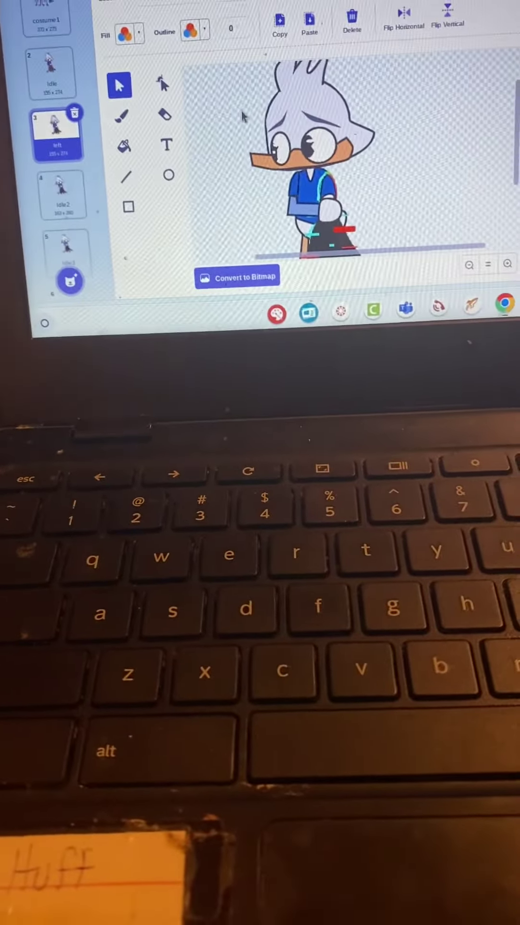
{"action": "double_click", "coordinate": [310, 144]}
{"action": "left_click_drag", "start_coordinate": [300, 149], "coordinate": [379, 141]}
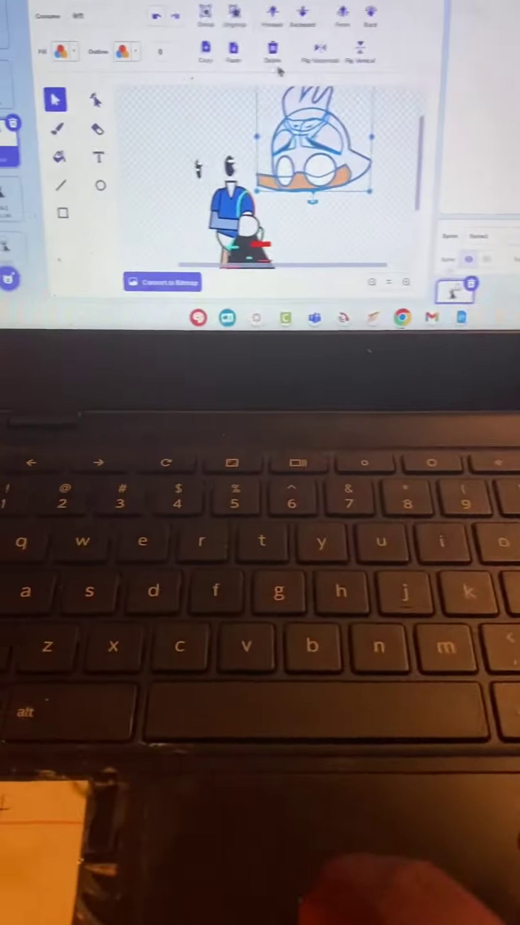
{"action": "key", "text": "ctrl+z"}
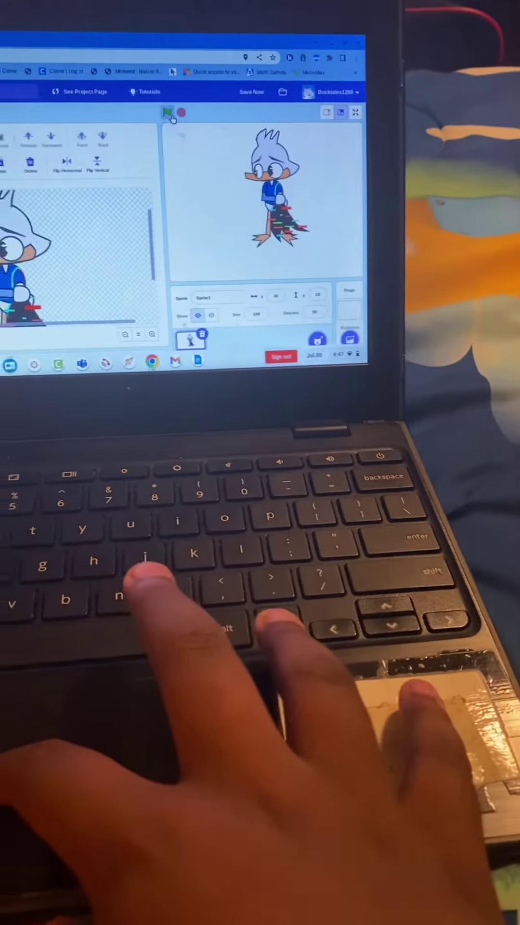
Step: Start the project with the green flag so Dewey Duck's idle costumes cycle
{"action": "left_click", "coordinate": [112, 78]}
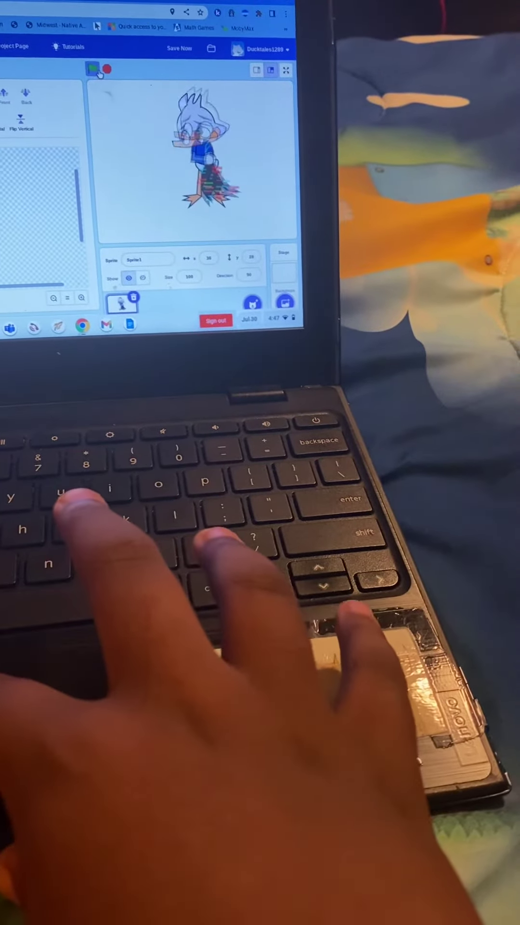